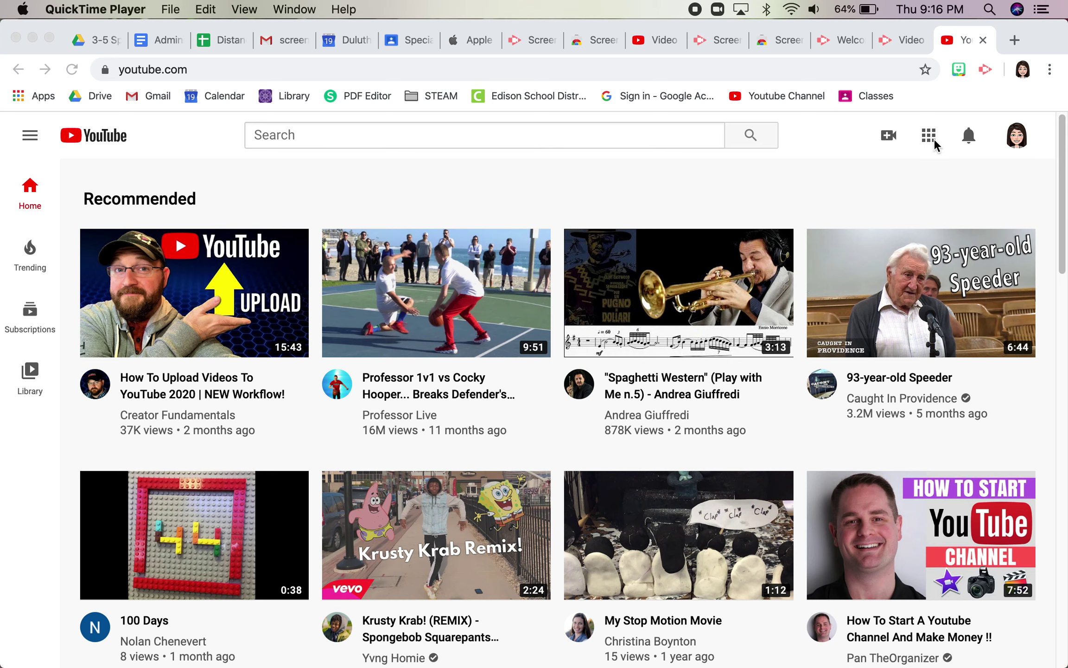
- Open YouTube's Create menu and choose Upload video
click(889, 137)
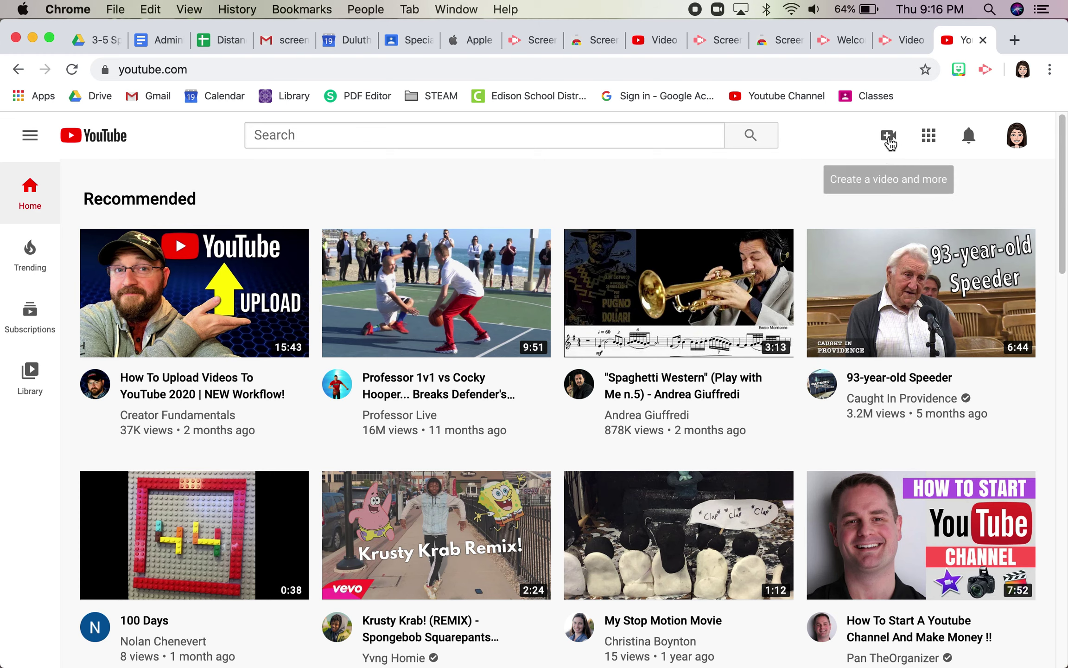
click(889, 137)
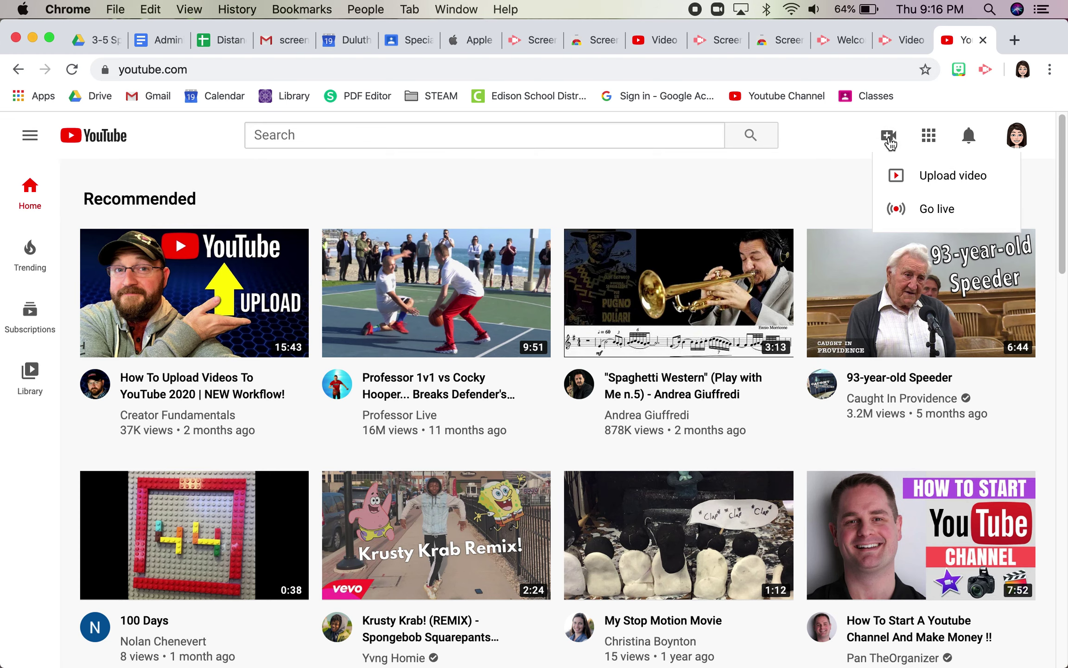
click(901, 175)
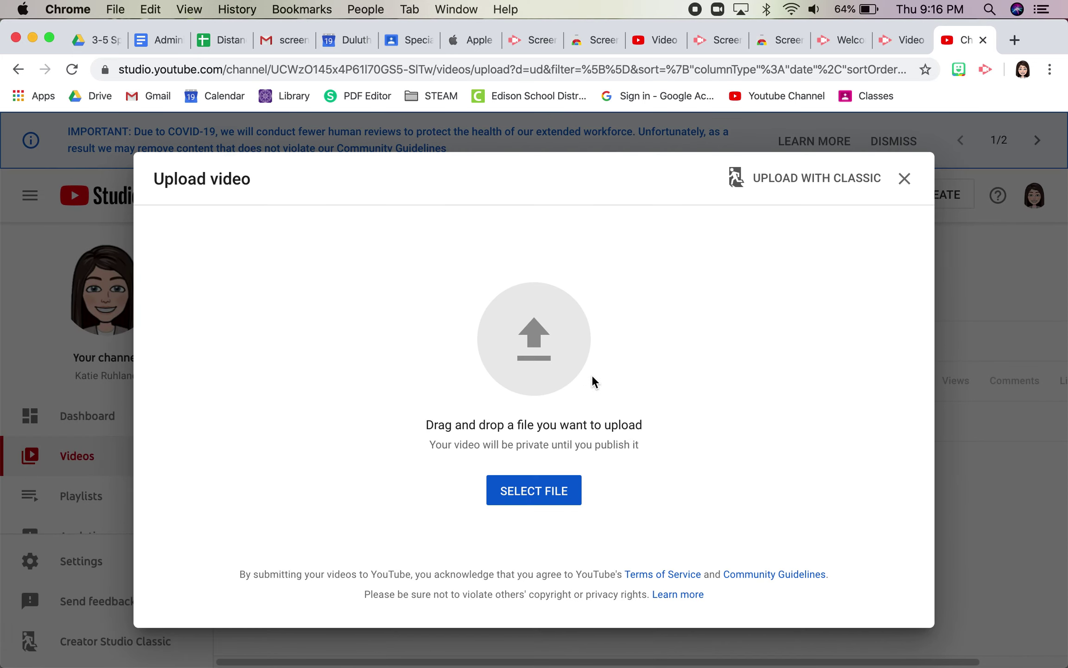
- Upload zoom_0.mp4 from the most recent meeting folder under Documents > Zoom
click(533, 491)
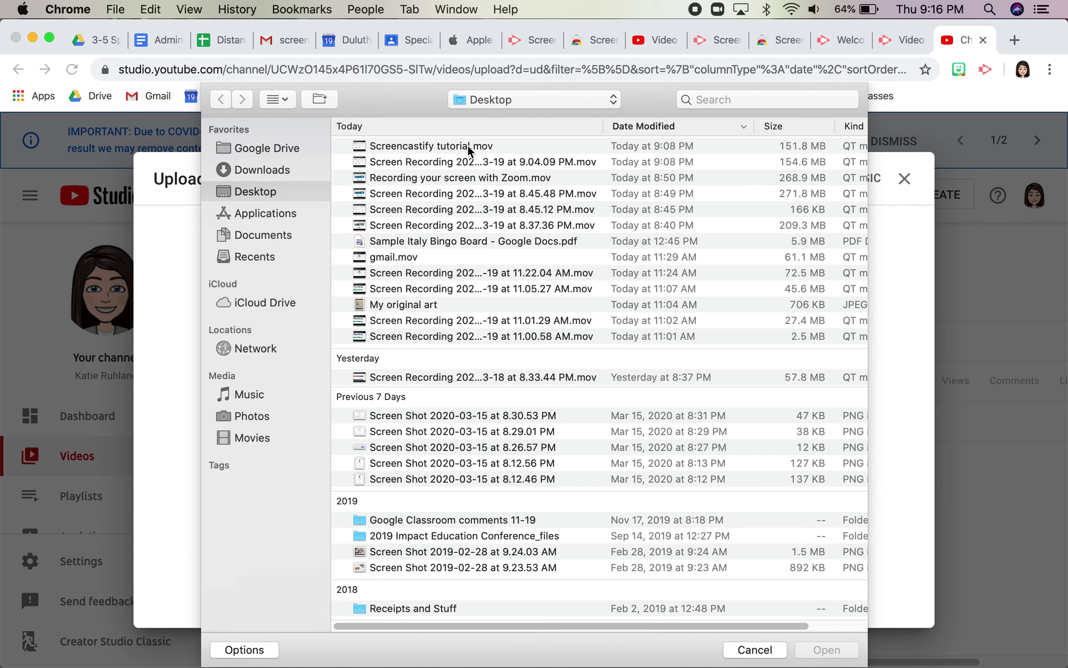
click(261, 237)
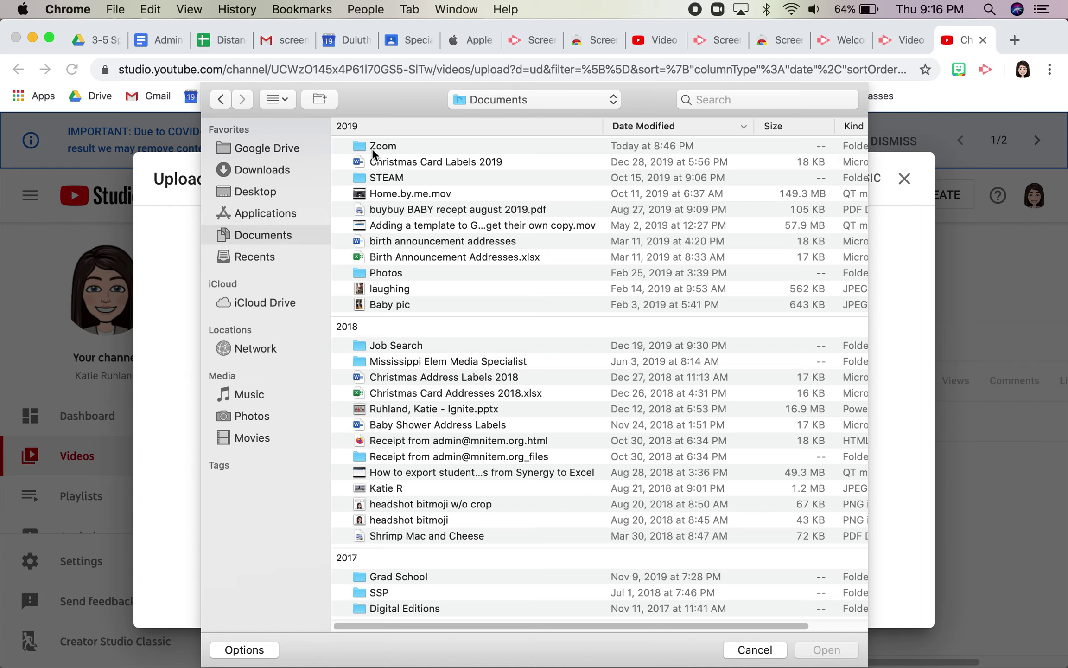
double_click(372, 147)
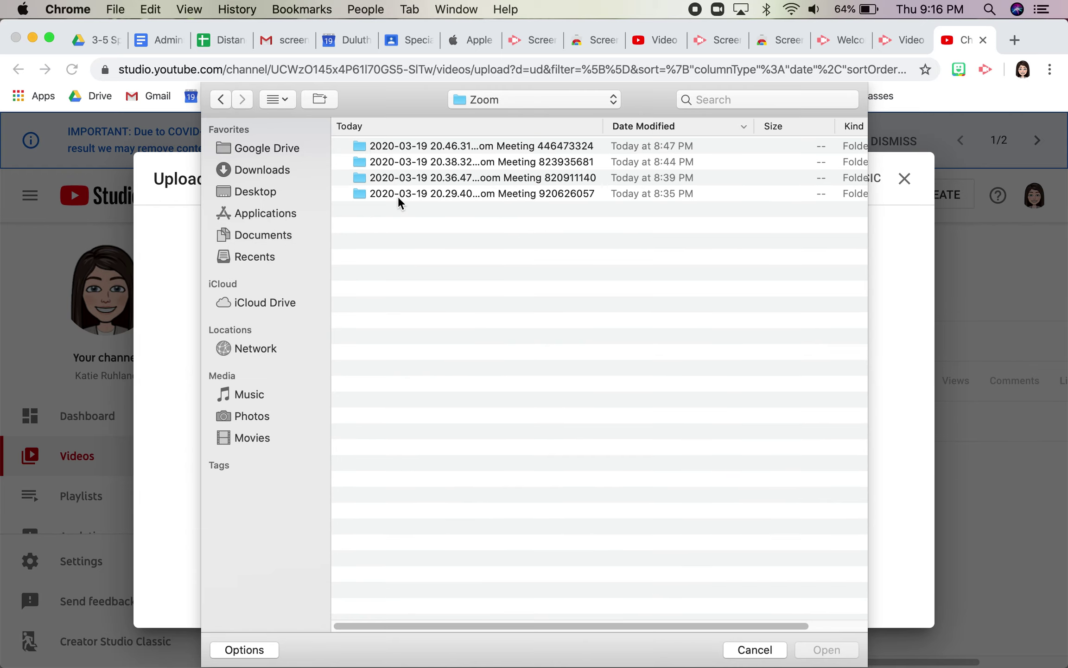
double_click(401, 191)
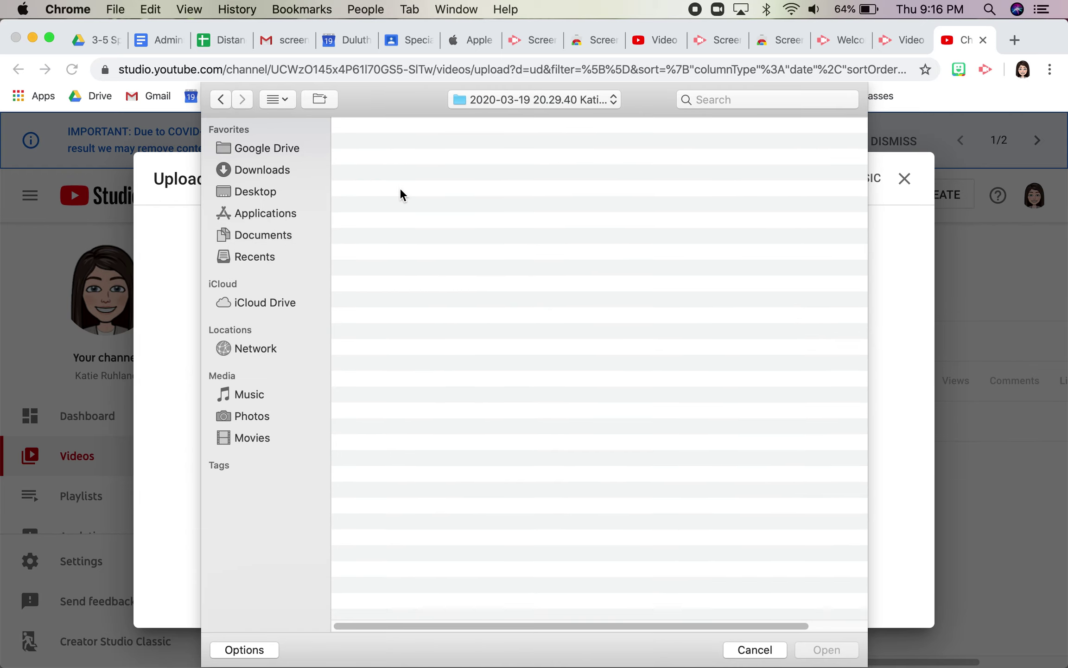
click(214, 99)
click(378, 147)
double_click(378, 147)
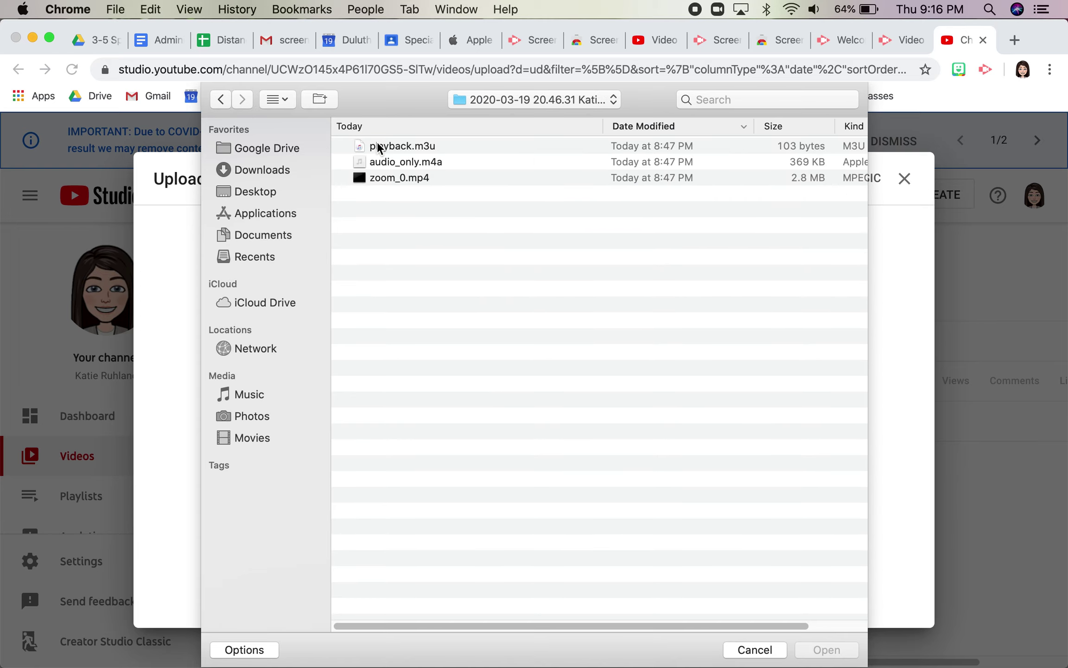
double_click(382, 178)
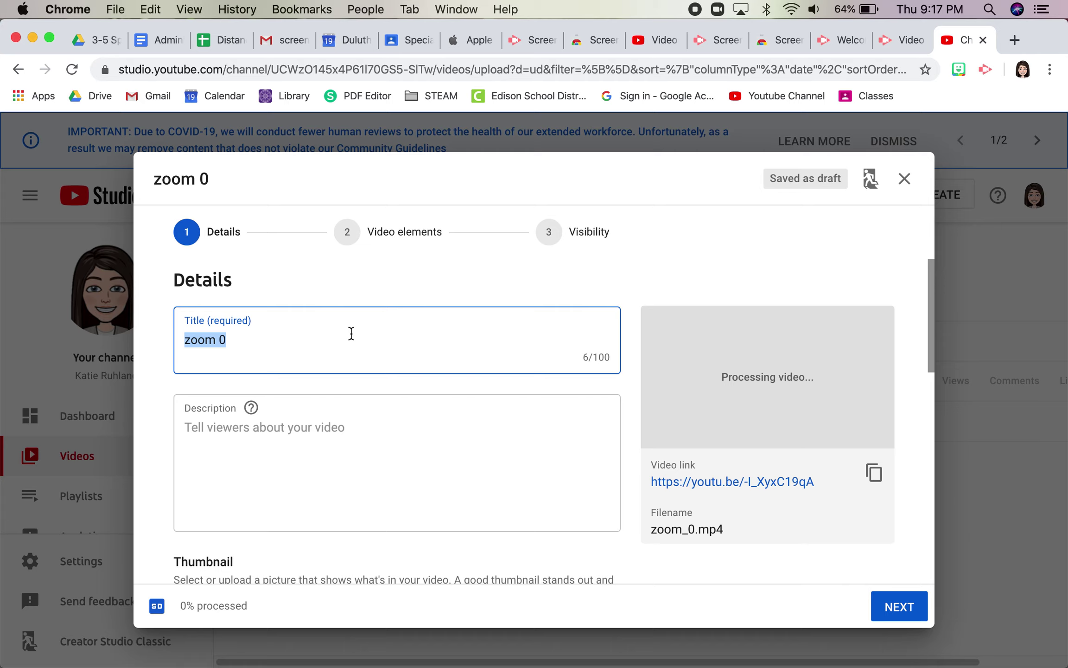
- Retitle the upload 'How to use Zoom to Screencast 2' and scroll down to Playlists
text(How to use )
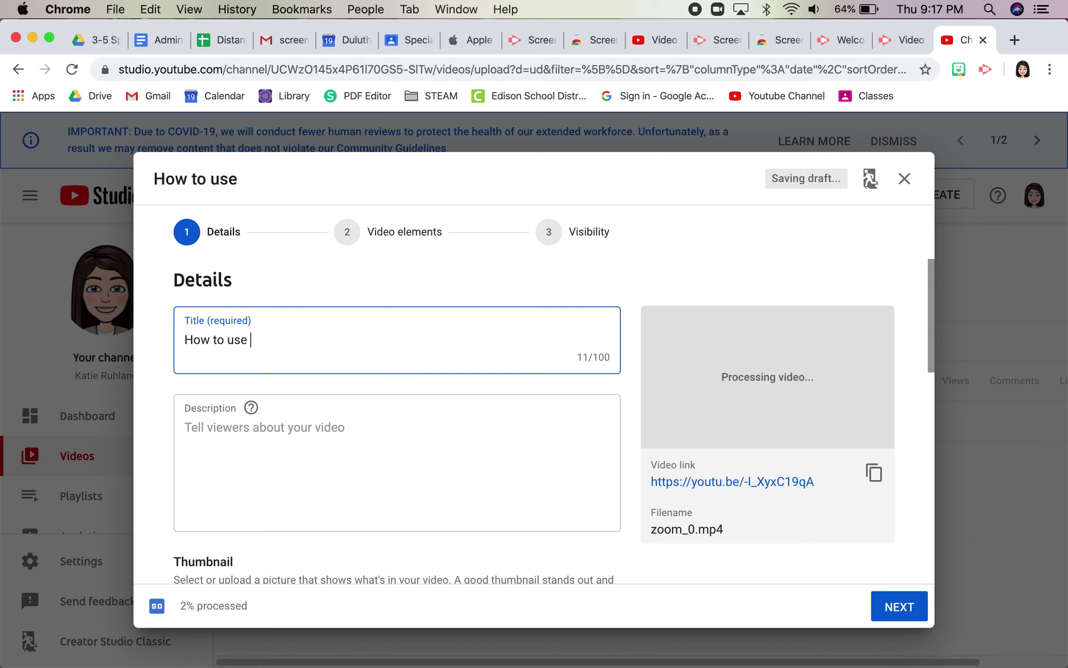
text(Zoom to S)
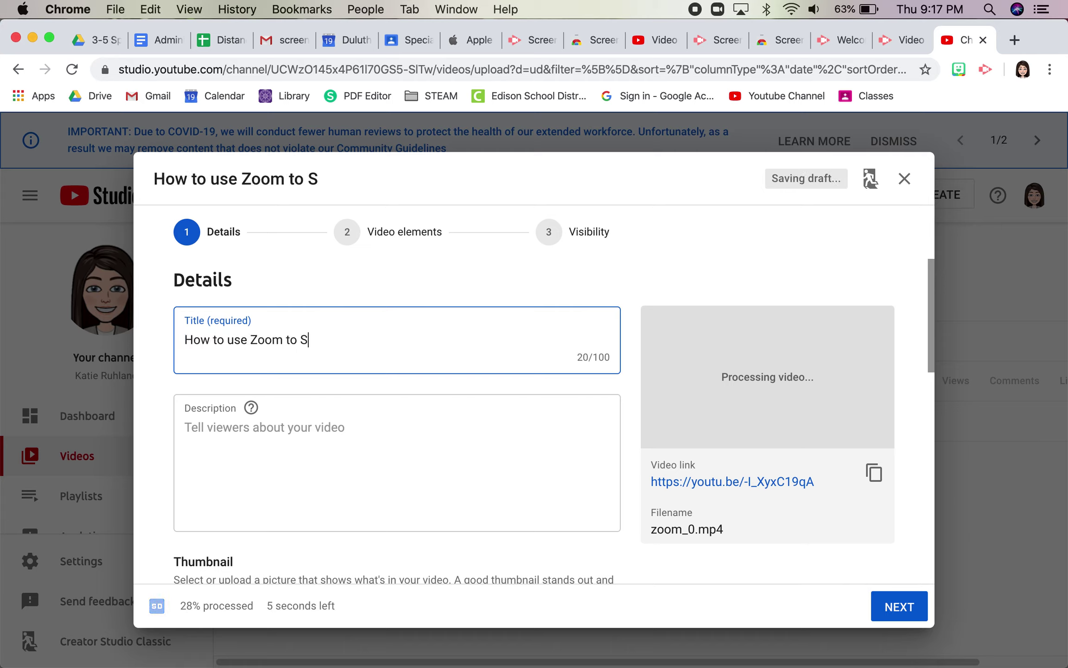
text(creencast 2)
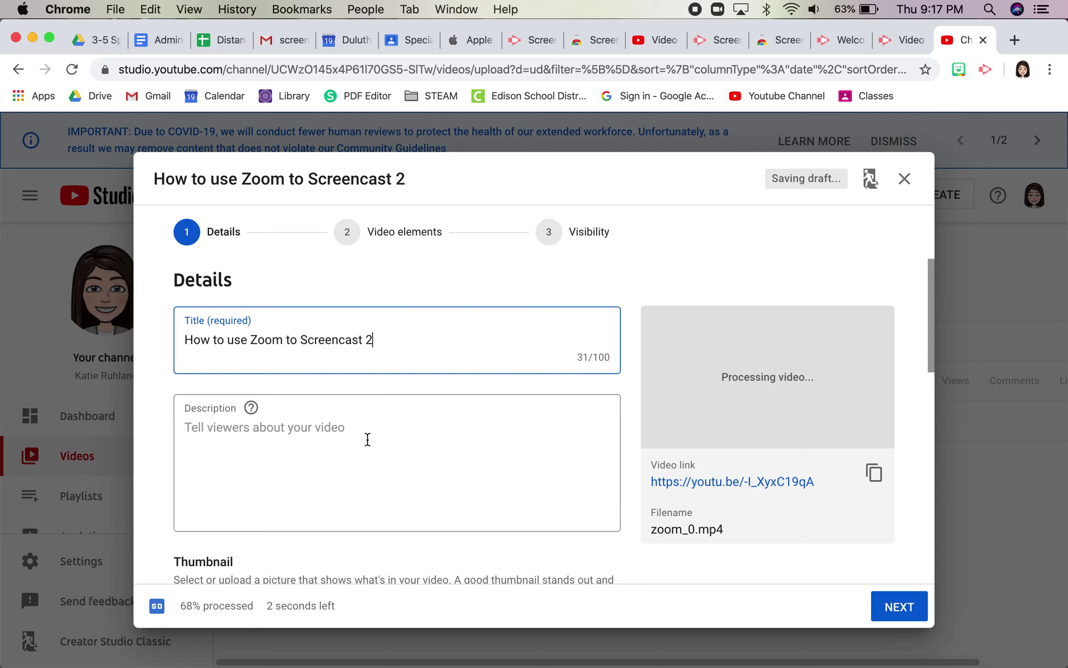
scroll(589, 421, down, 3)
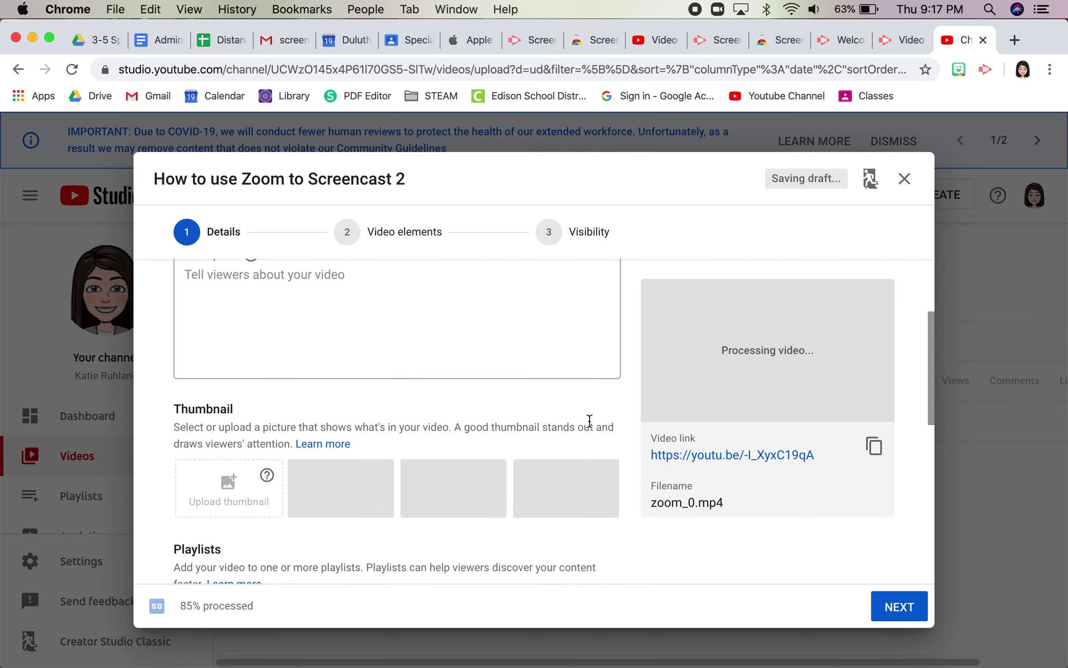
scroll(589, 419, down, 2)
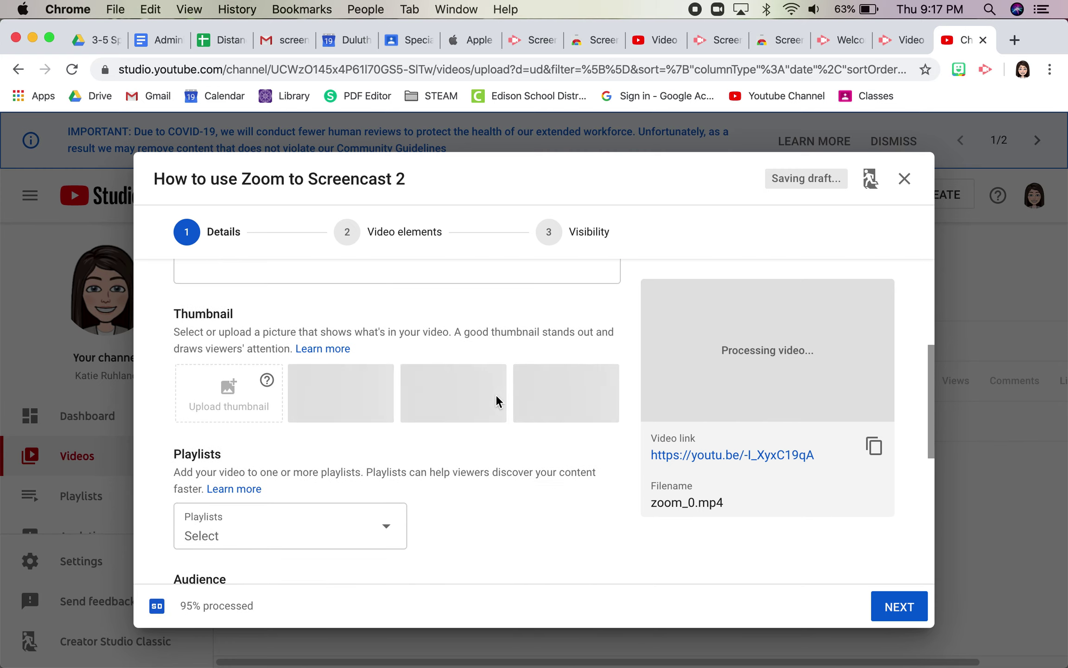
scroll(496, 397, down, 5)
- Tick the Distance Learning Tools playlist, then review the Audience settings below
click(358, 402)
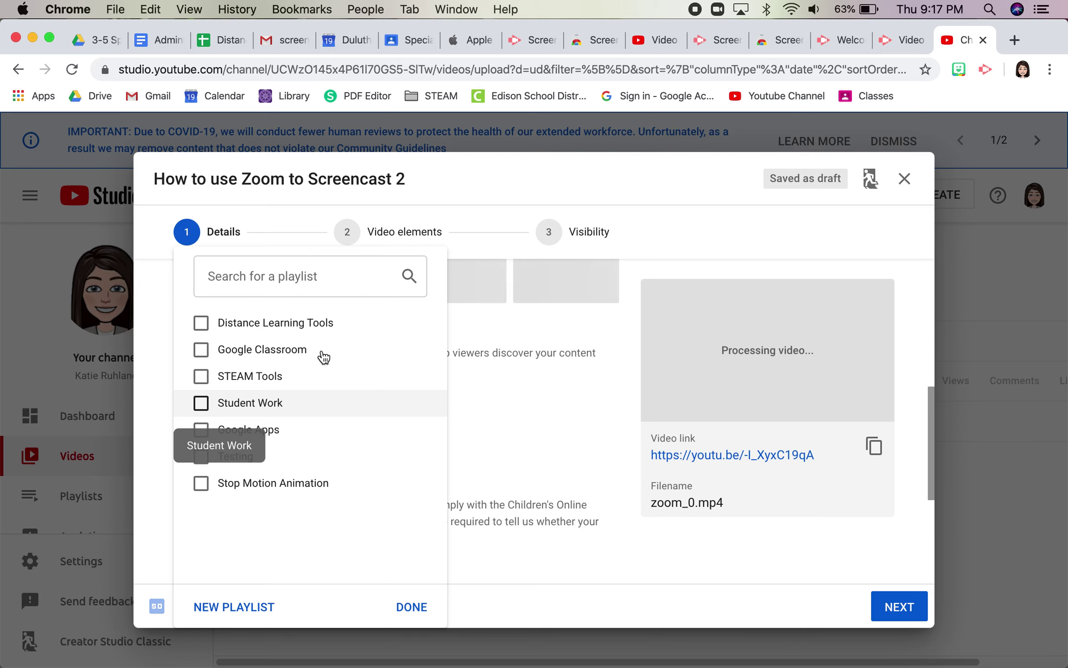
click(315, 327)
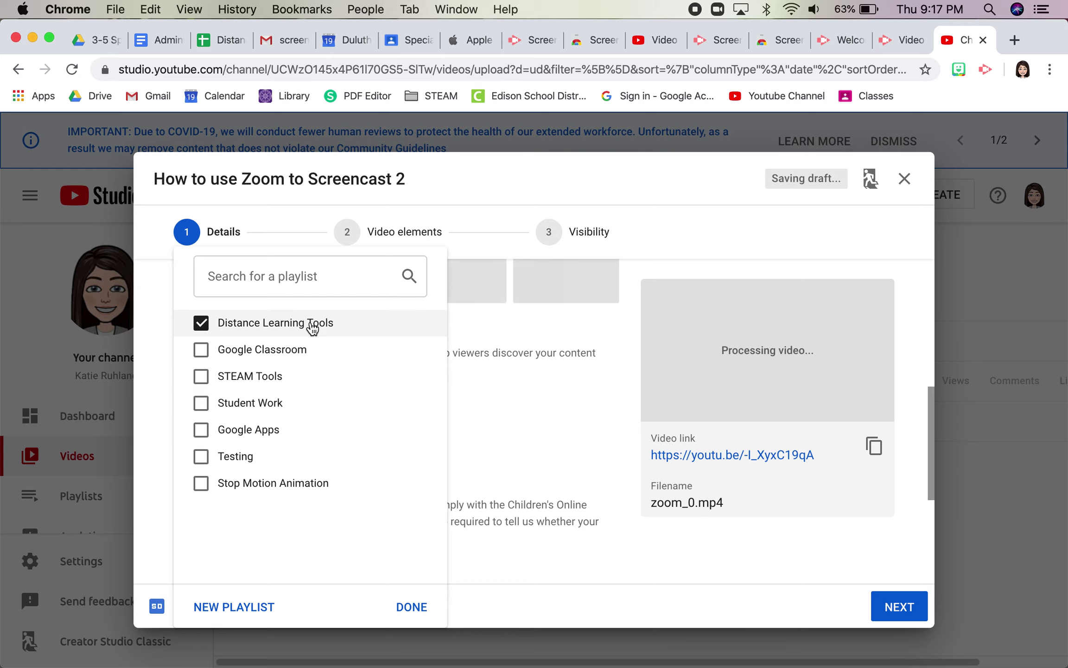
click(558, 430)
scroll(558, 430, down, 4)
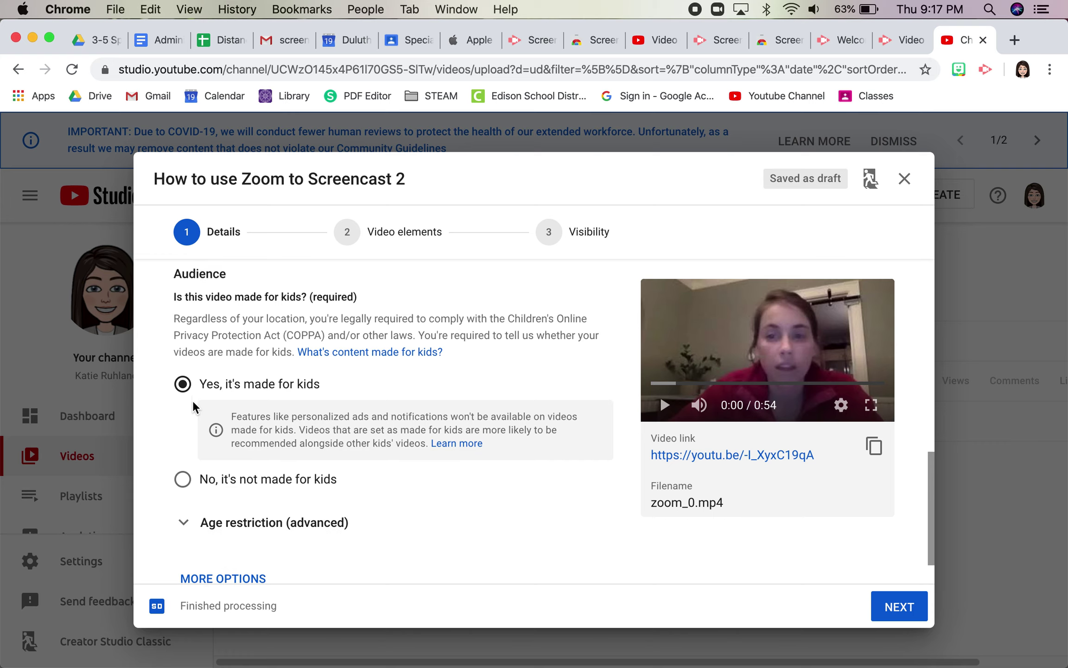
scroll(193, 400, up, 10)
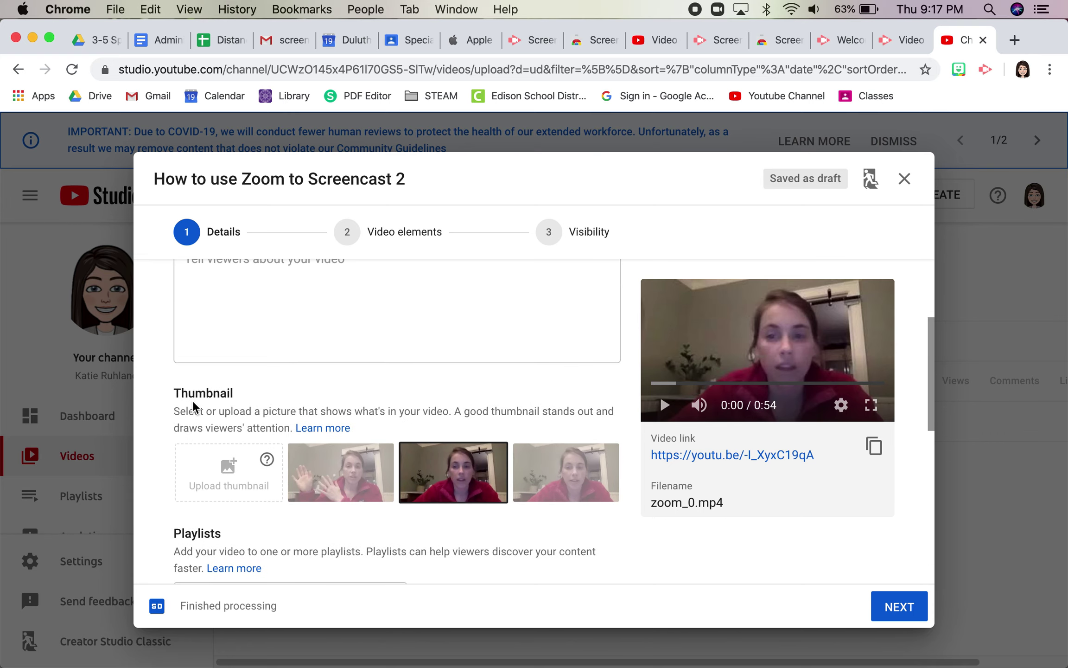
scroll(280, 392, down, 10)
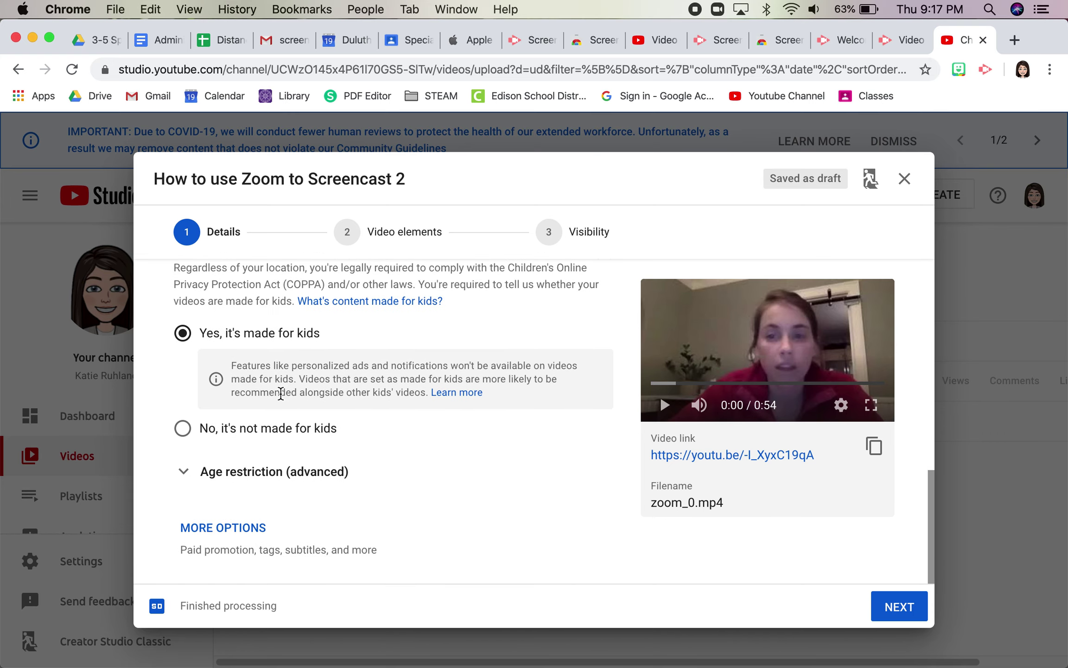
scroll(280, 392, up, 15)
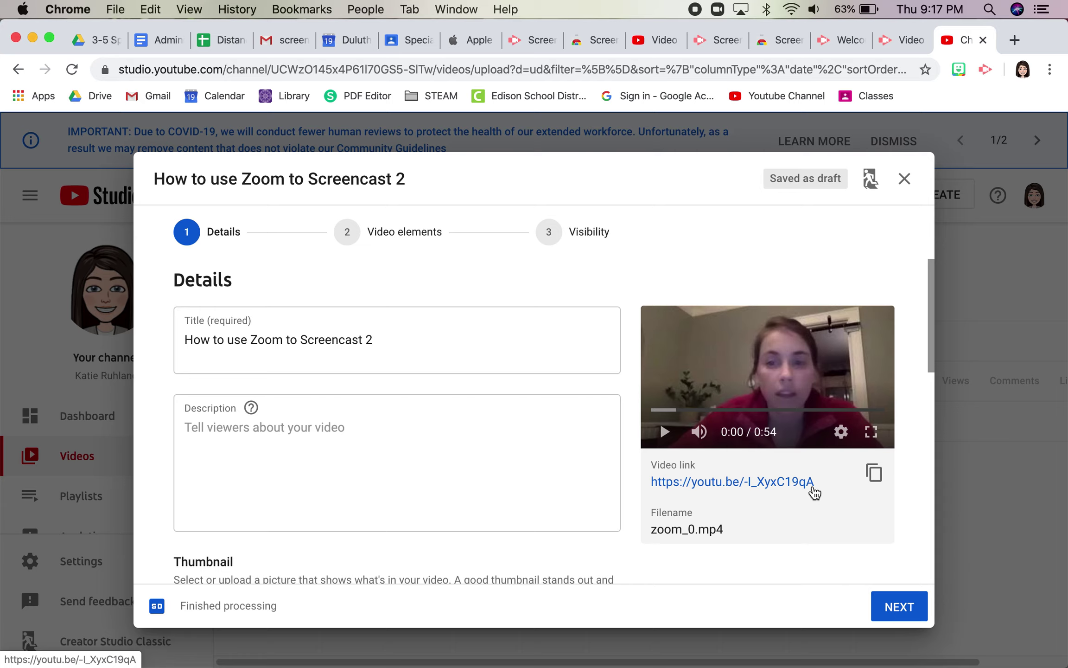
- Advance to the Visibility page, choose Public and publish the video
click(906, 606)
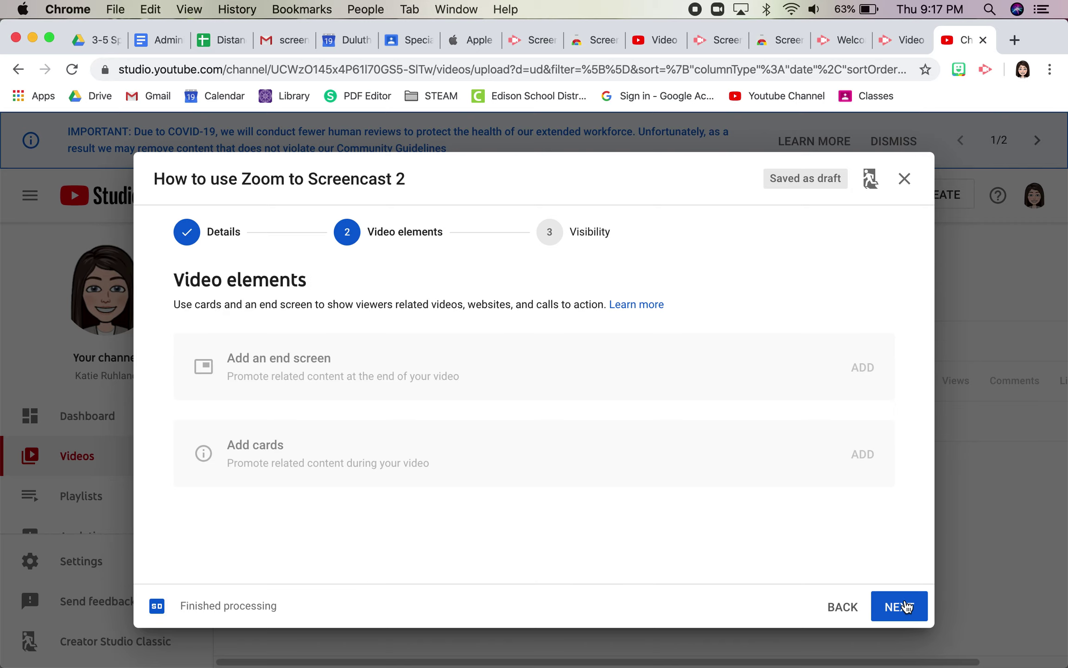
click(906, 605)
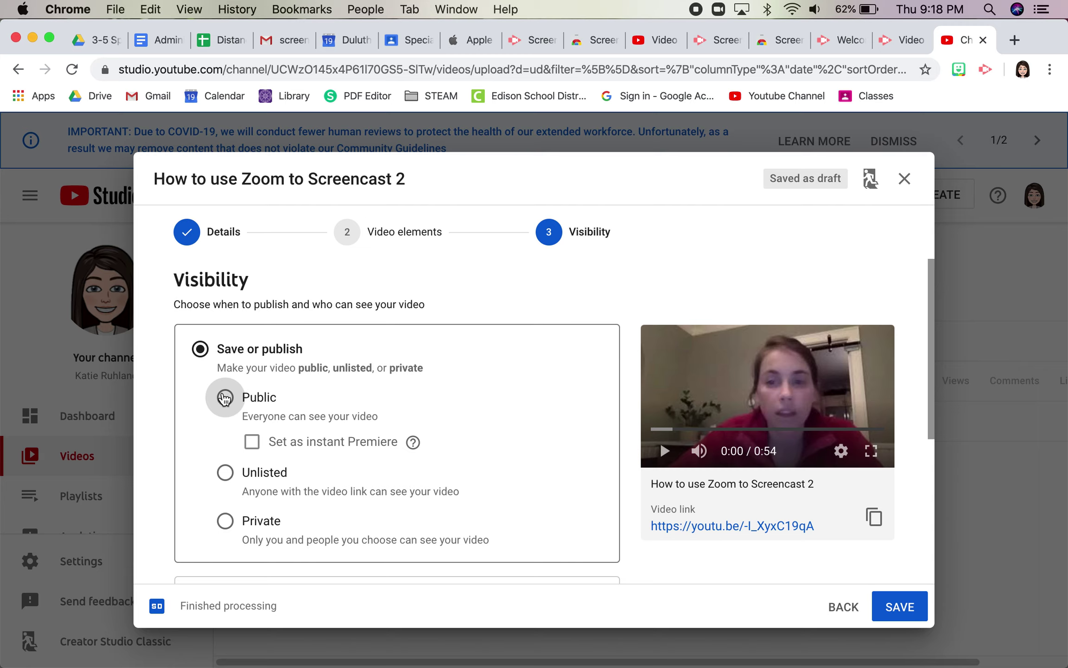
click(225, 397)
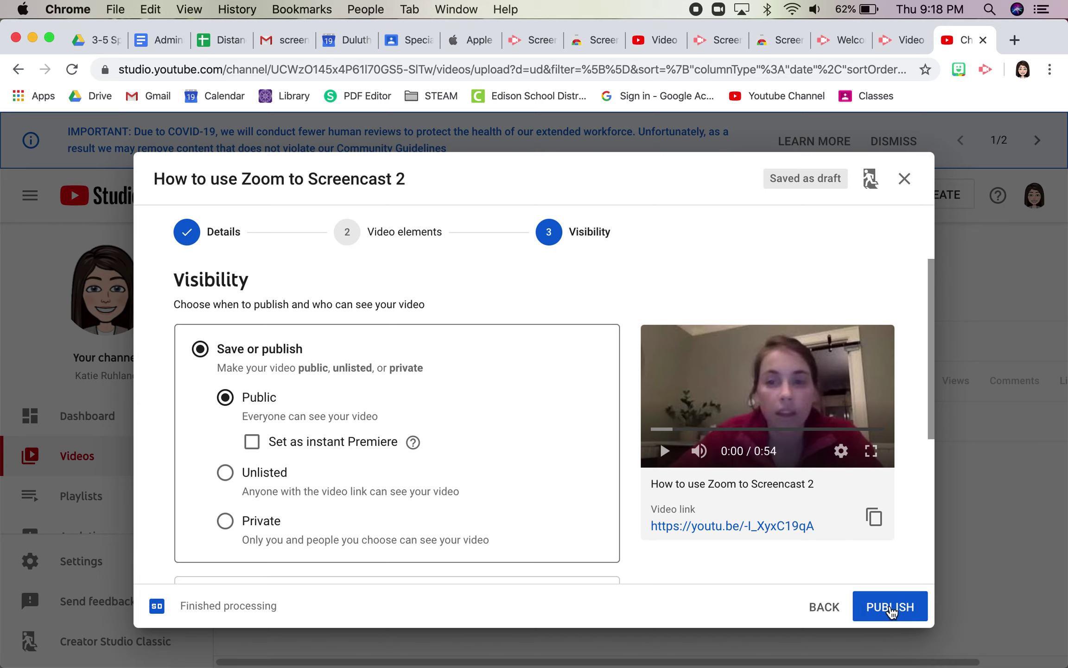
click(891, 608)
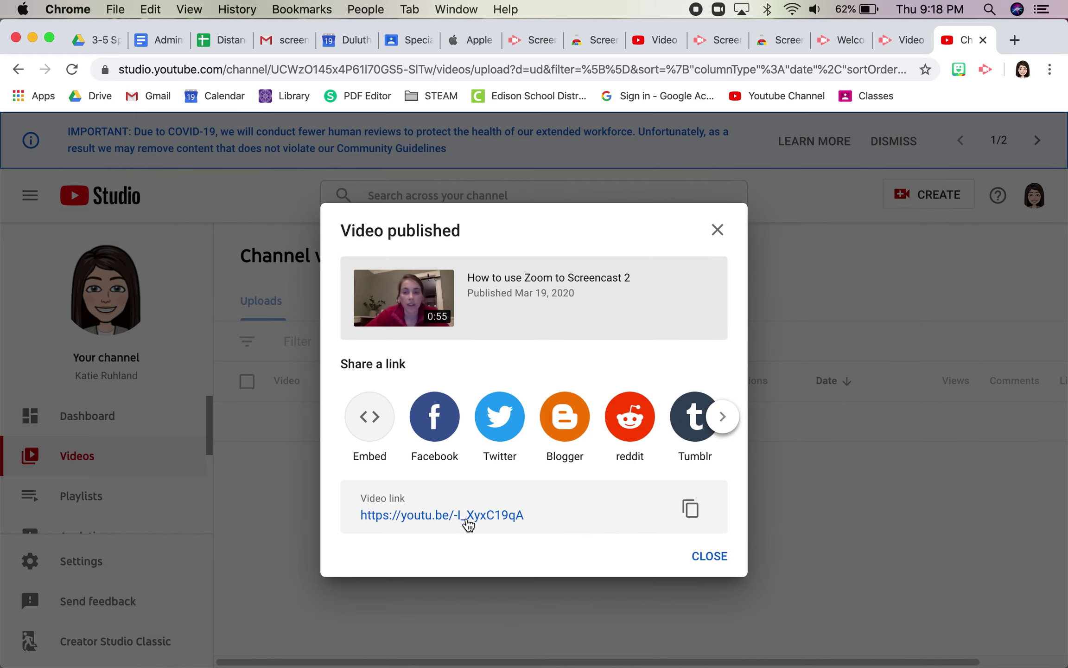
- Select the entire video link in the Video published dialog for copying
drag(544, 507, 466, 513)
click(331, 513)
triple_click(362, 514)
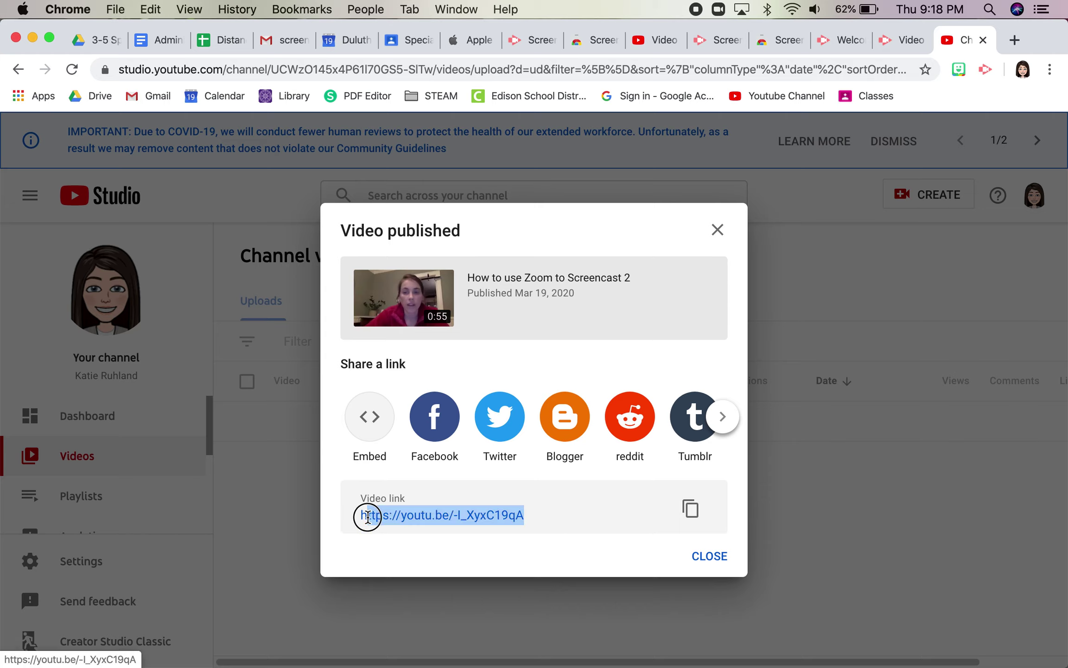
click(358, 515)
triple_click(361, 514)
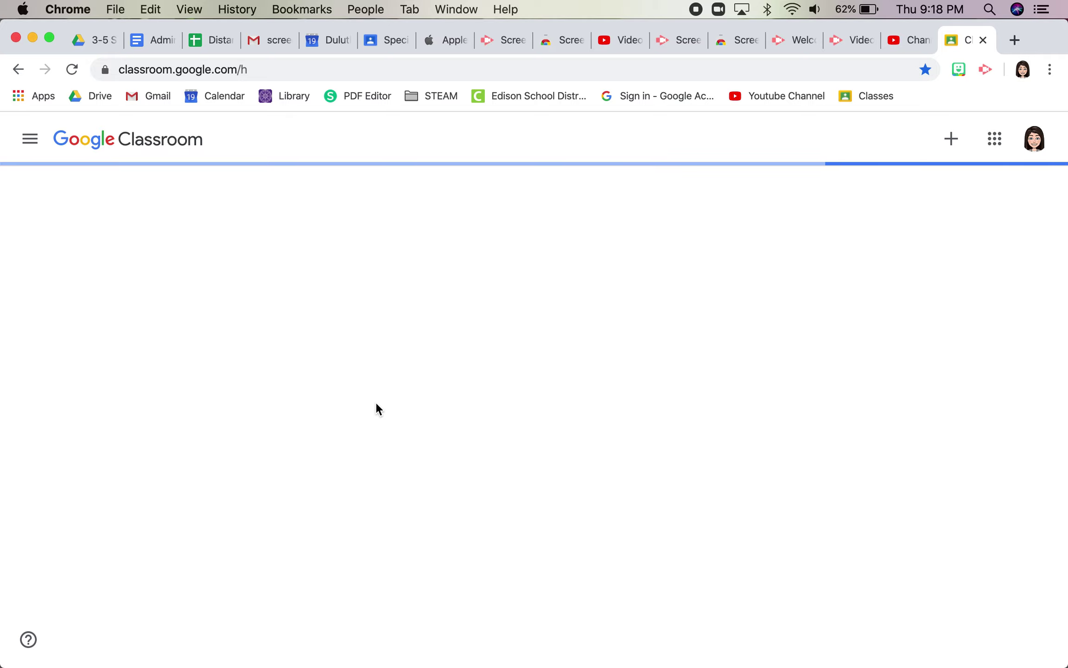
- Scroll through the class cards to find Specialists Practice Classroom
scroll(378, 409, down, 15)
scroll(378, 409, down, 20)
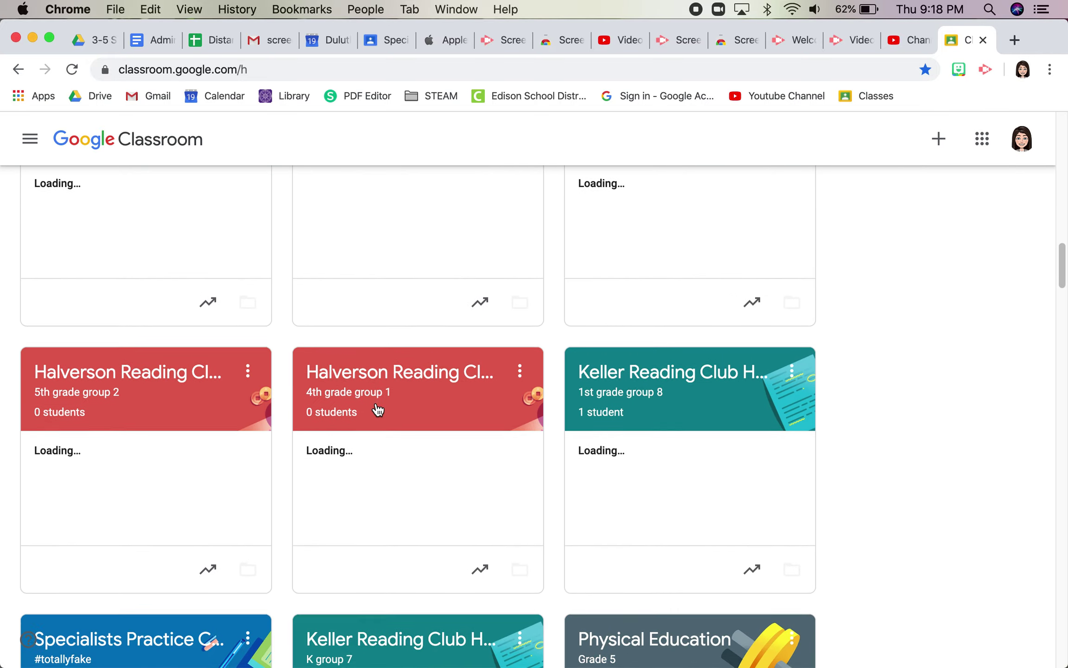
scroll(378, 409, down, 20)
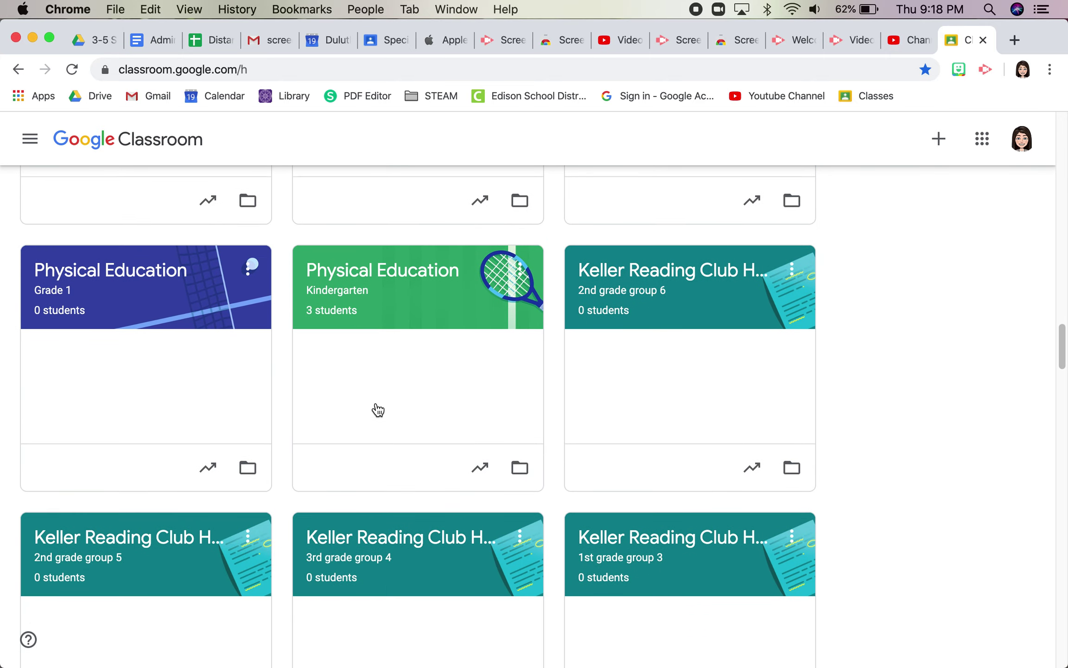
scroll(378, 409, down, 15)
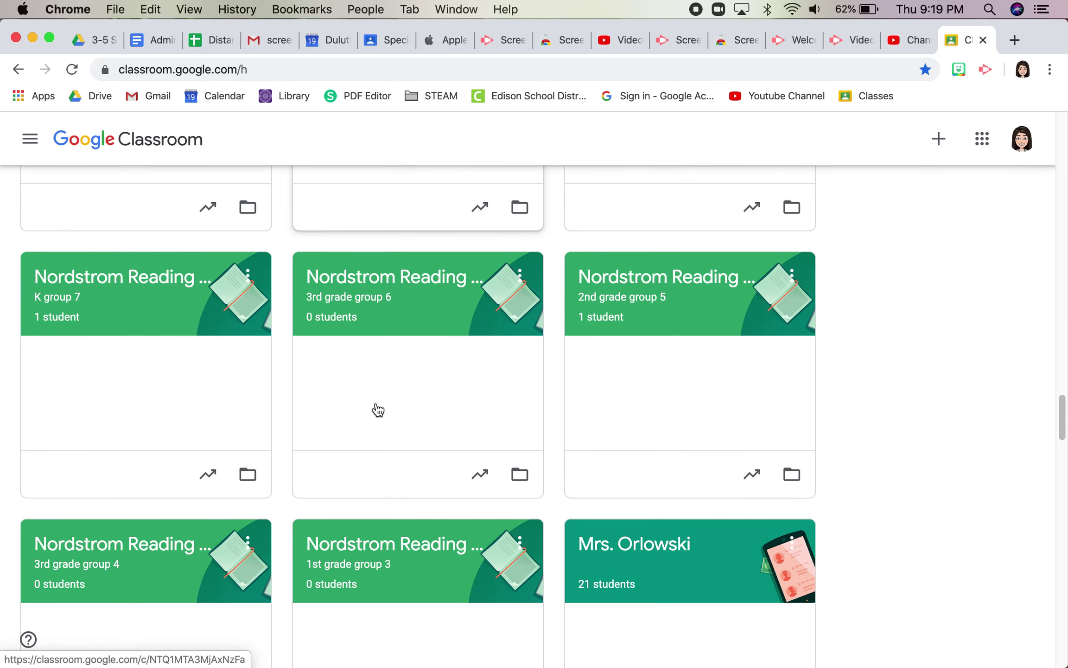
scroll(378, 409, down, 10)
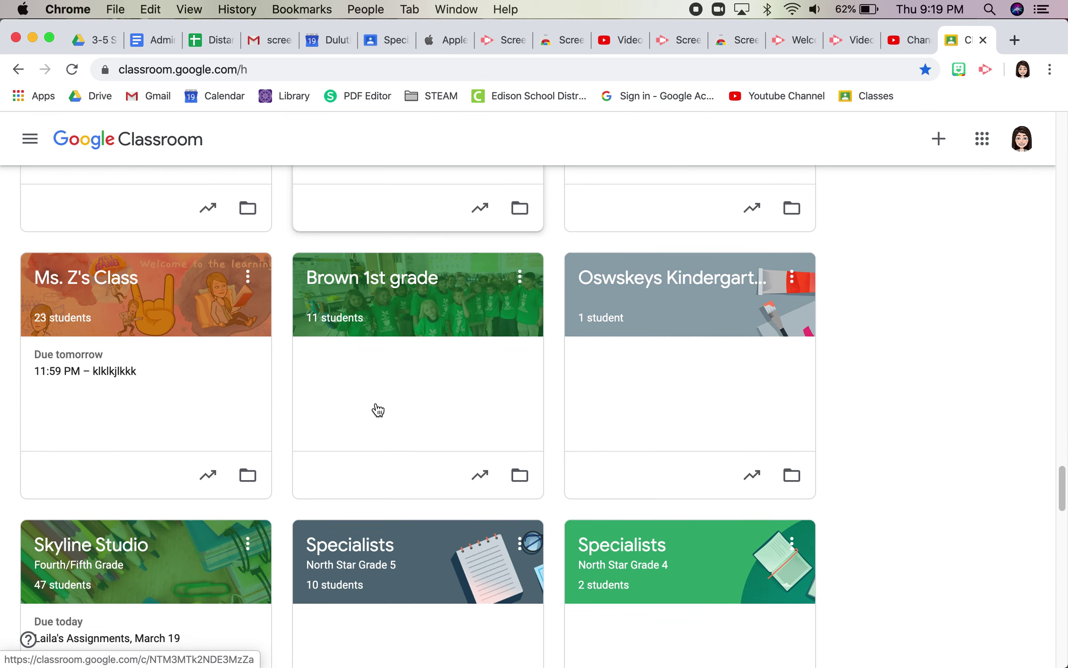
scroll(378, 409, down, 5)
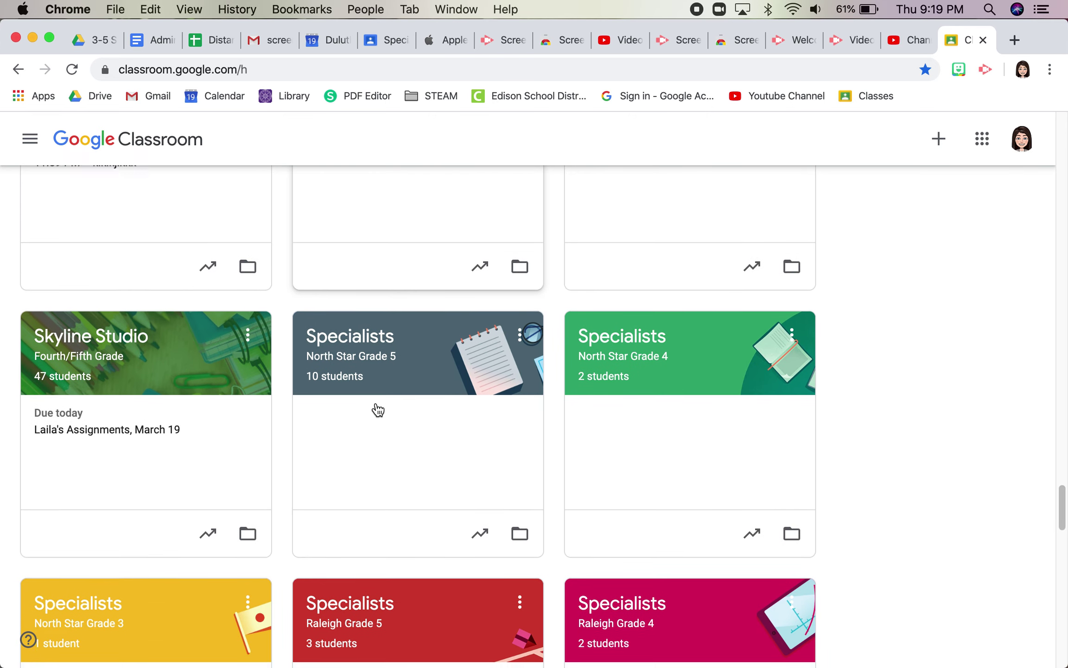
scroll(378, 409, up, 9)
scroll(378, 409, up, 13)
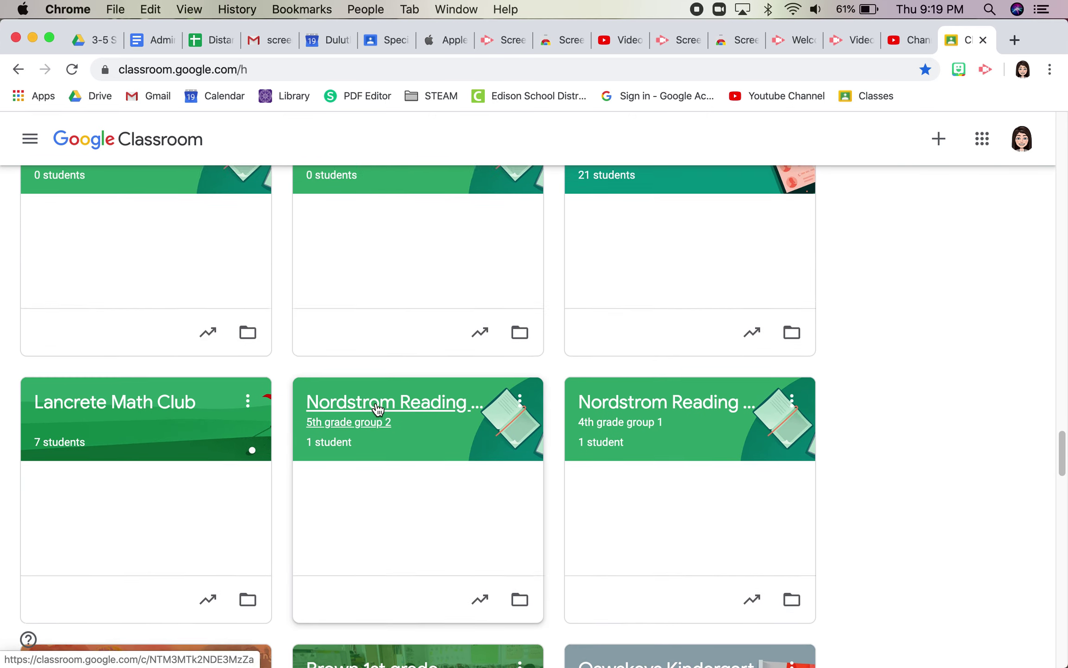
scroll(378, 409, up, 11)
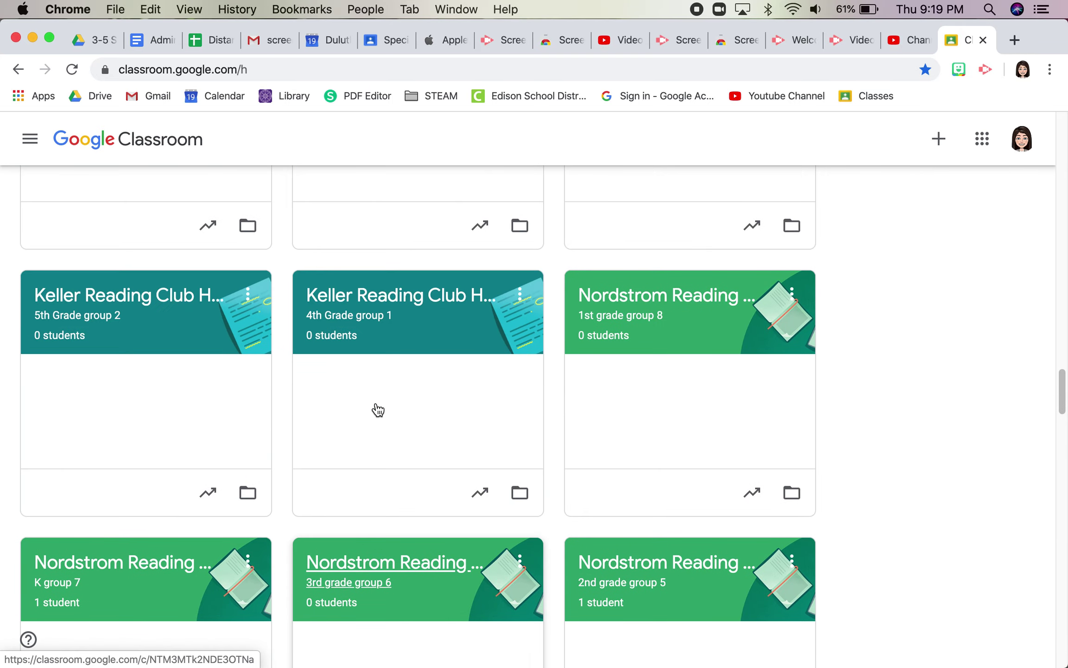
scroll(378, 409, up, 10)
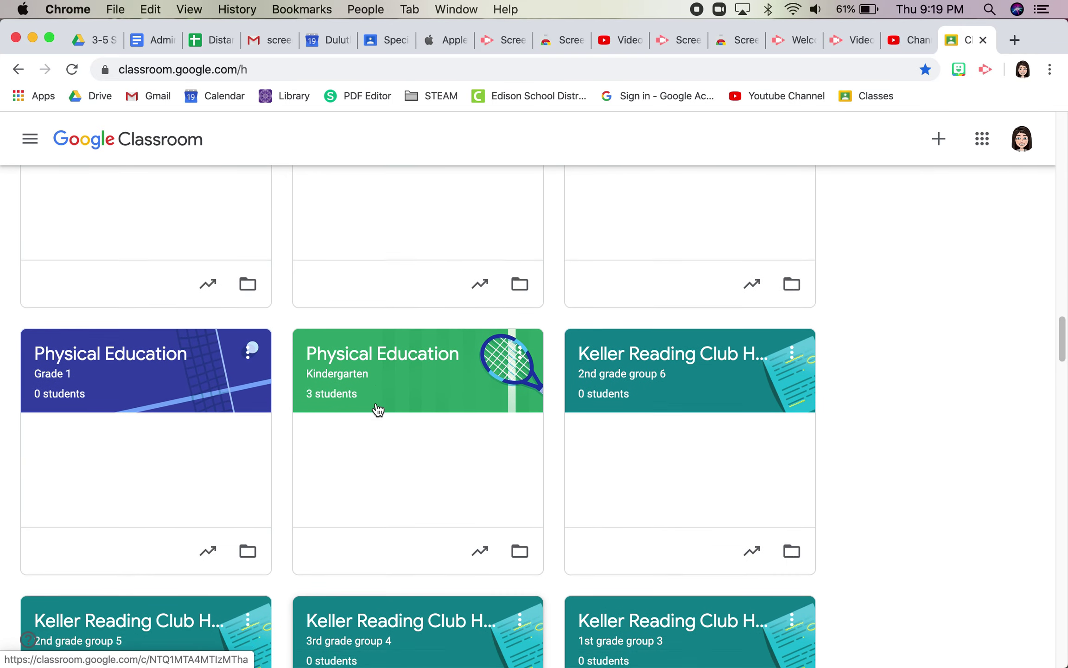
scroll(378, 409, up, 12)
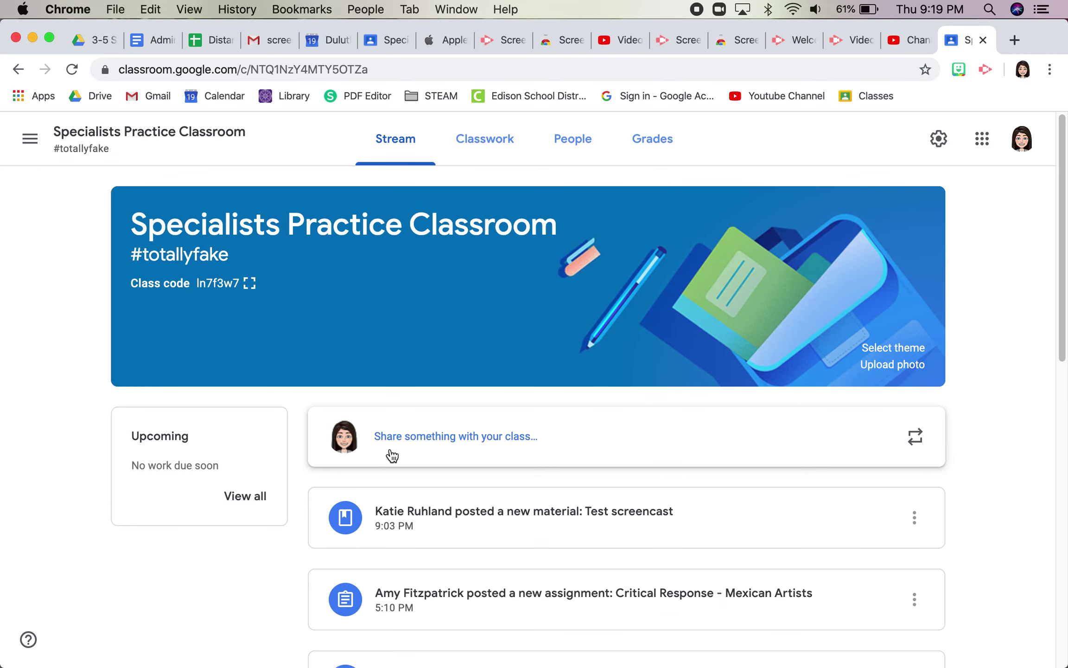
- Start a class post and attach the copied YouTube video link
click(420, 438)
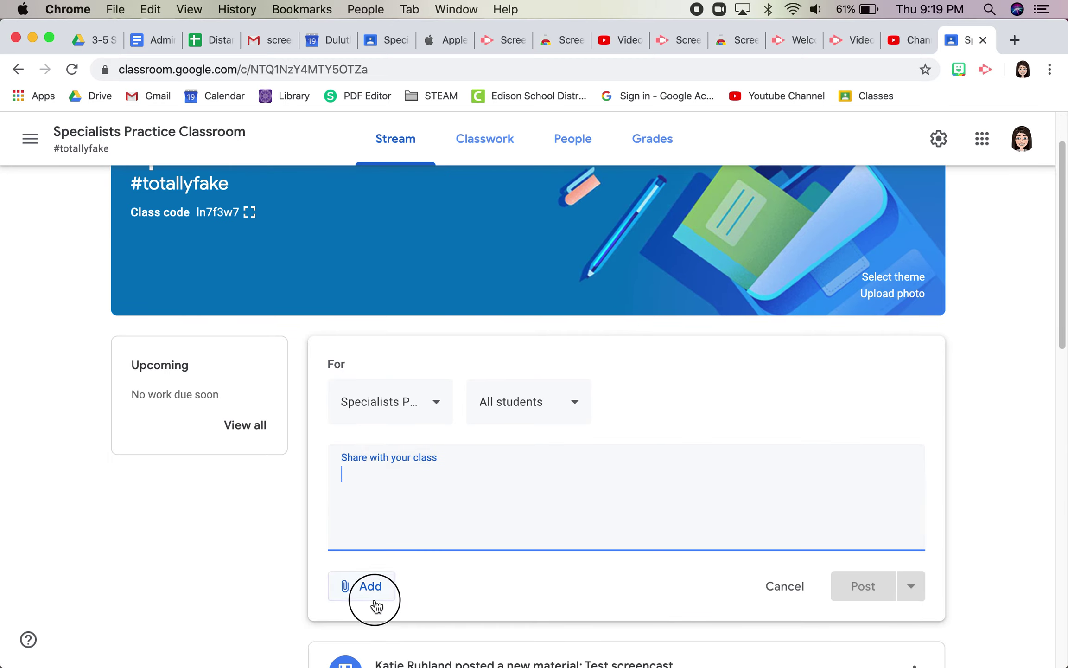
click(376, 600)
click(387, 578)
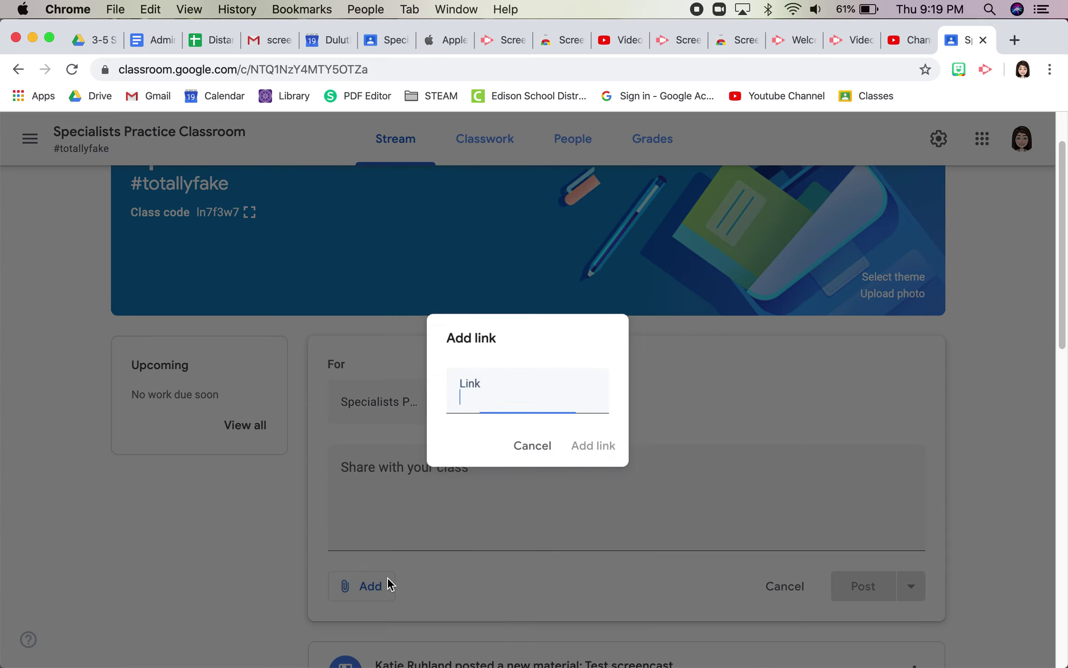
text(https://youtu.be/-I_XyxC1RqA)
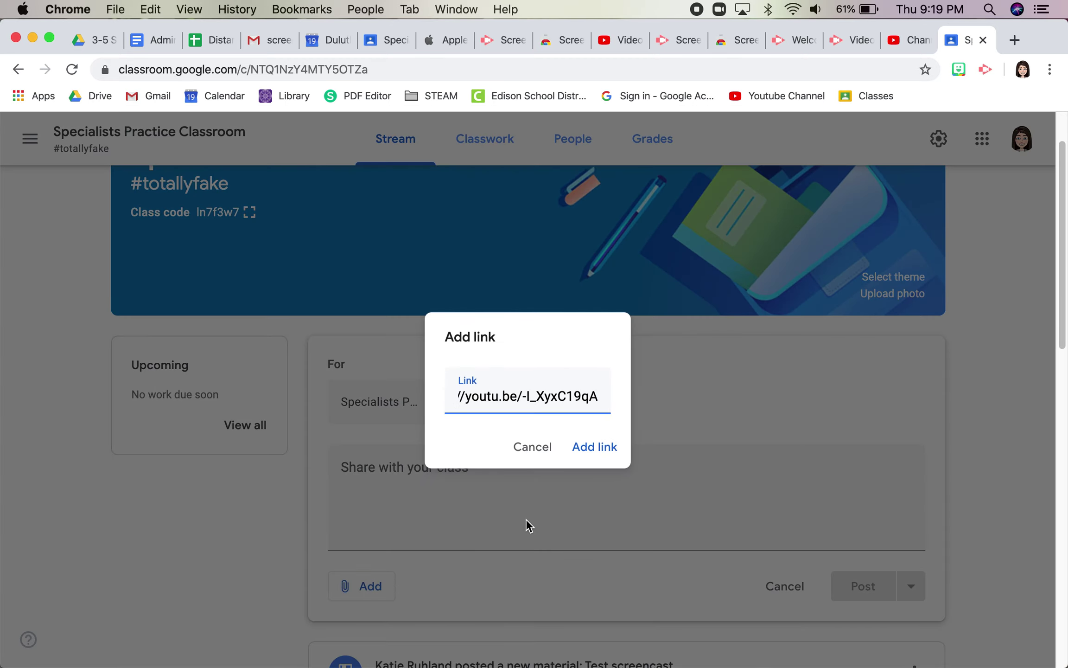
click(590, 447)
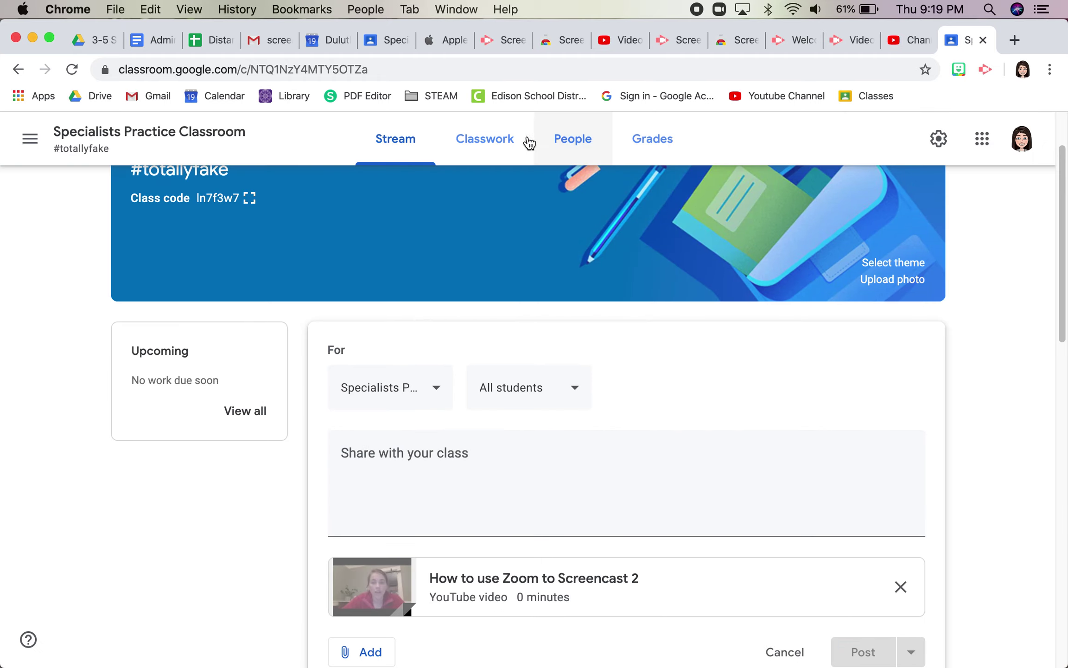
- Write the message 'Here is a video.' and post it to the stream
scroll(723, 411, down, 3)
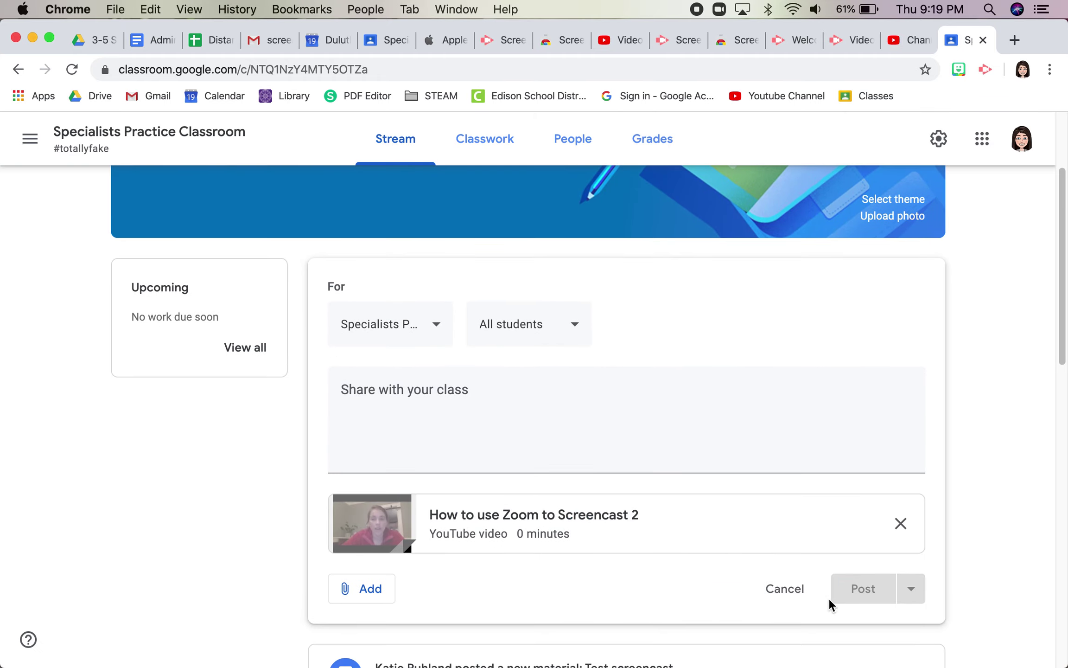
click(606, 413)
text(Here is a video.)
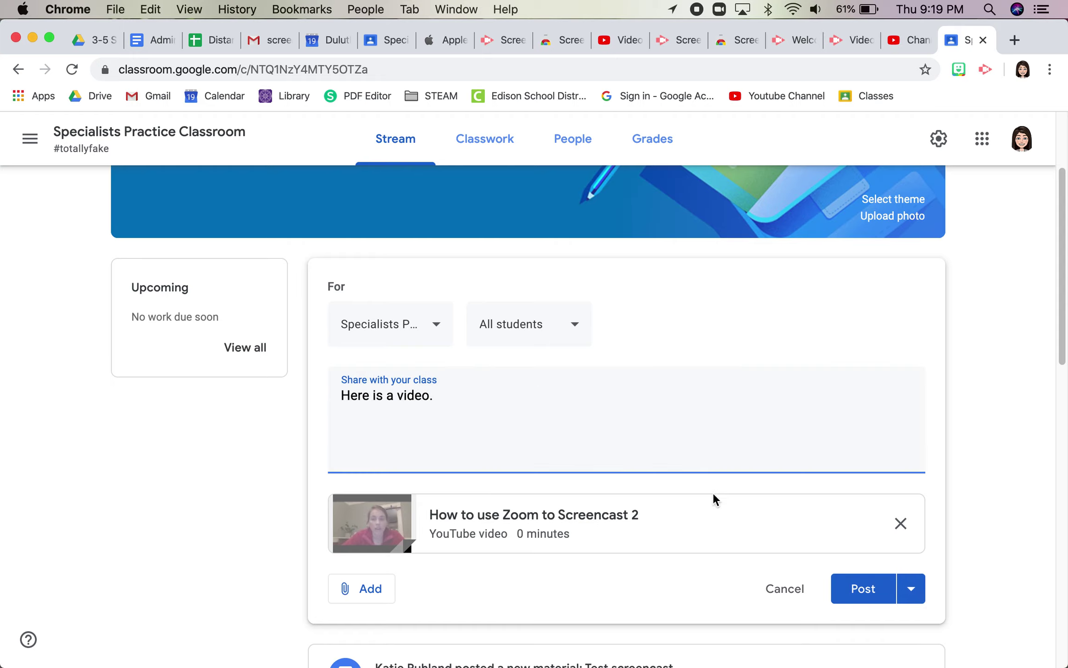
click(864, 585)
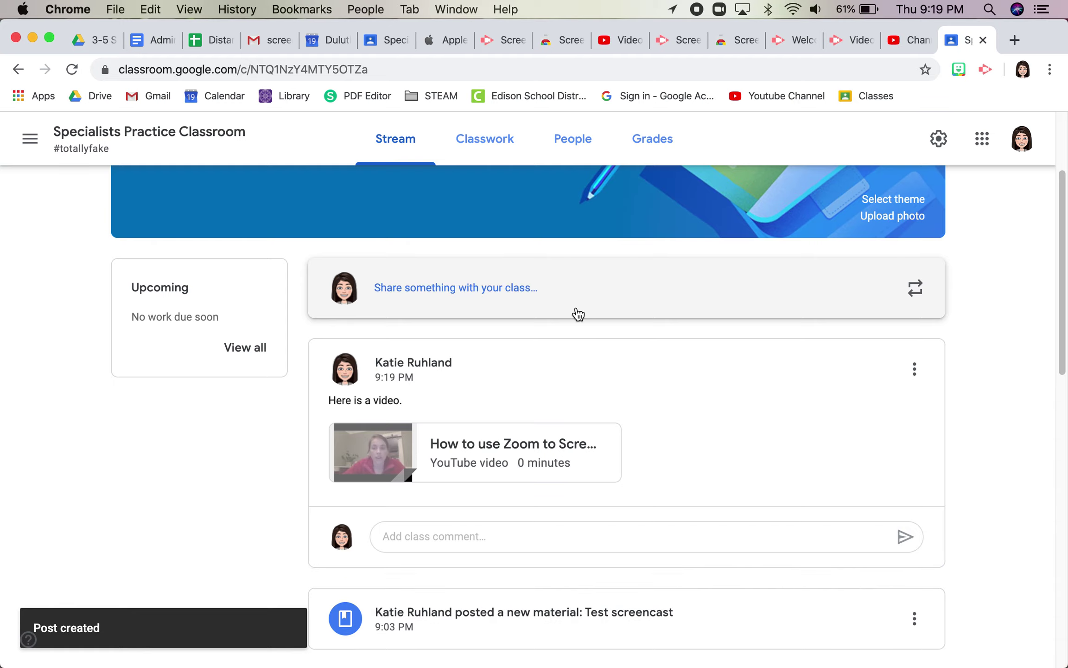
- Create a new Google Docs document from the Drive folder
click(102, 47)
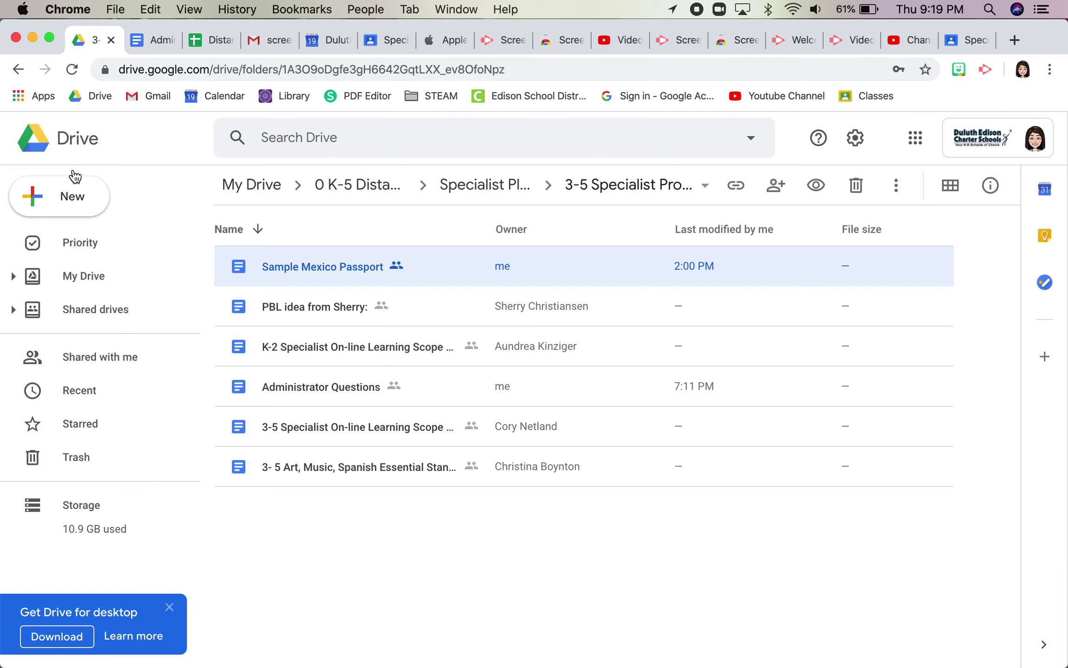
click(66, 184)
click(106, 309)
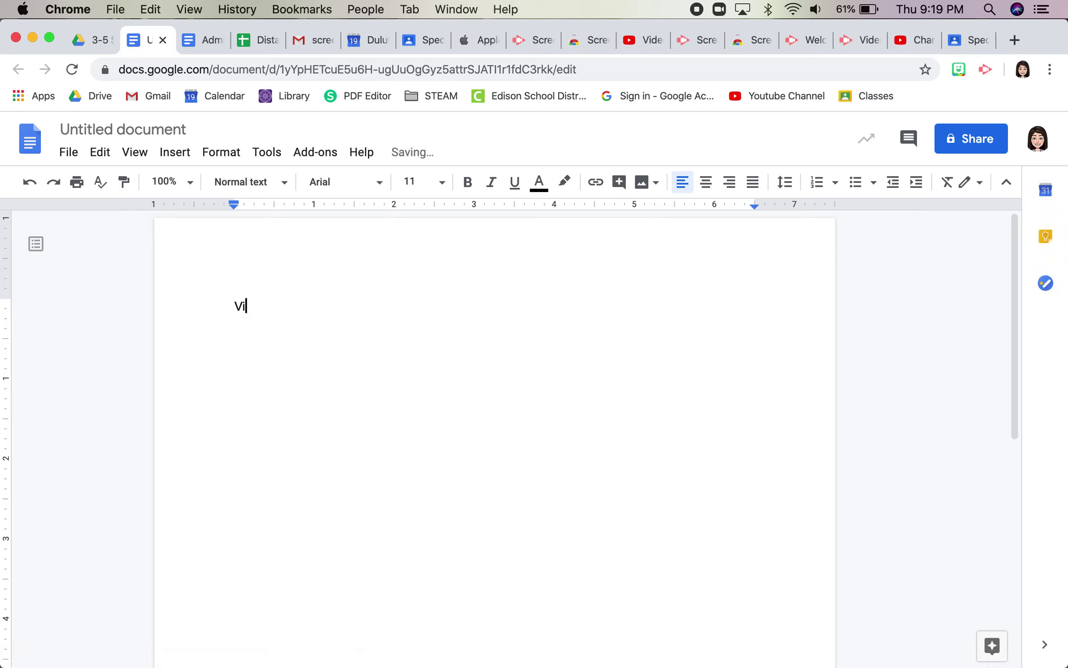
- Type 'Video here' and hyperlink it to the copied YouTube video URL
text(here)
drag(310, 299, 220, 303)
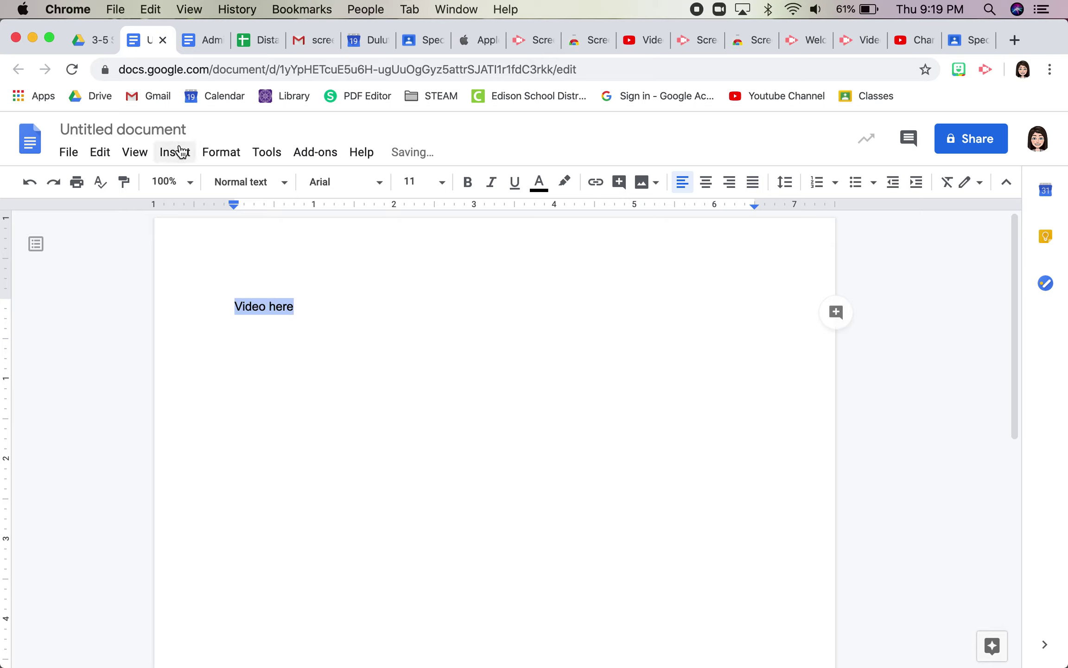
key(super+k)
text(https://youtu.be/-I_XyxC19qA)
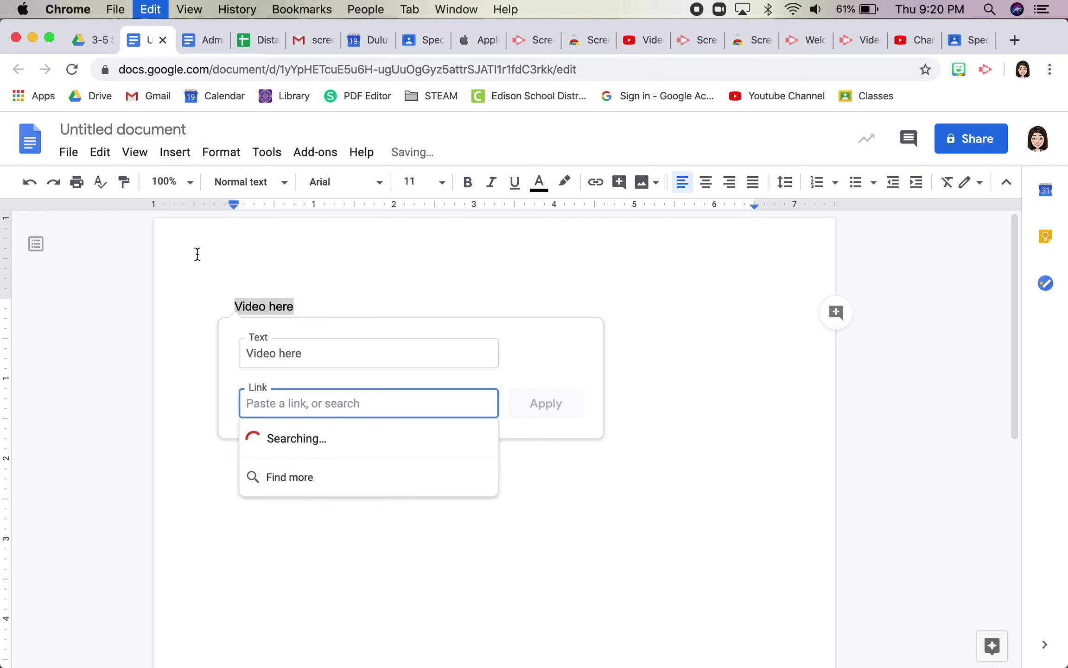
key(Return)
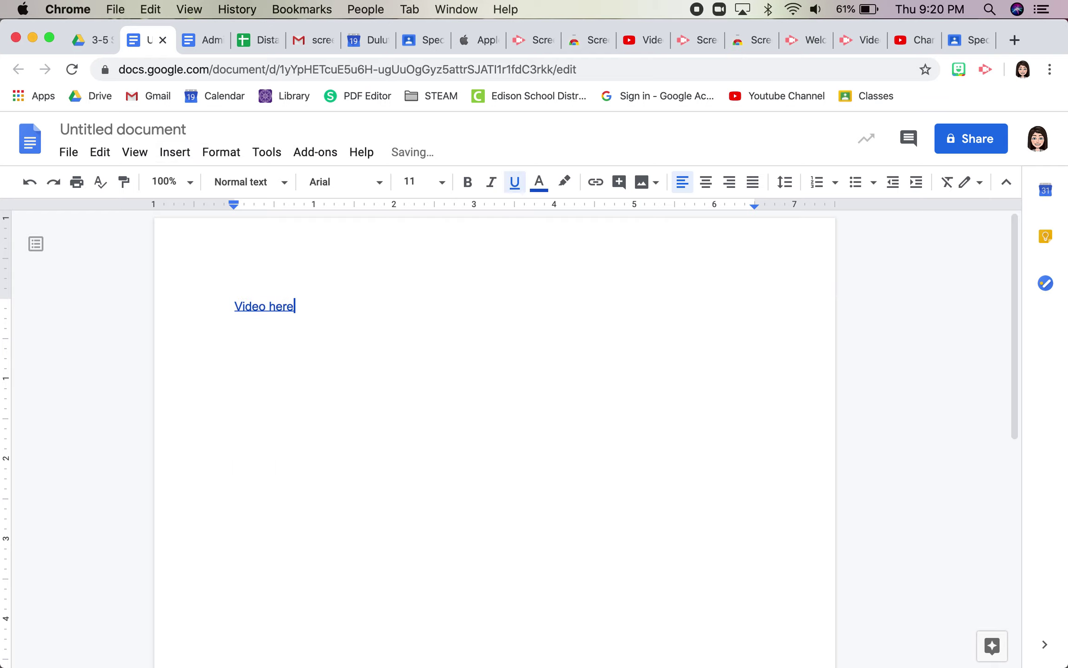